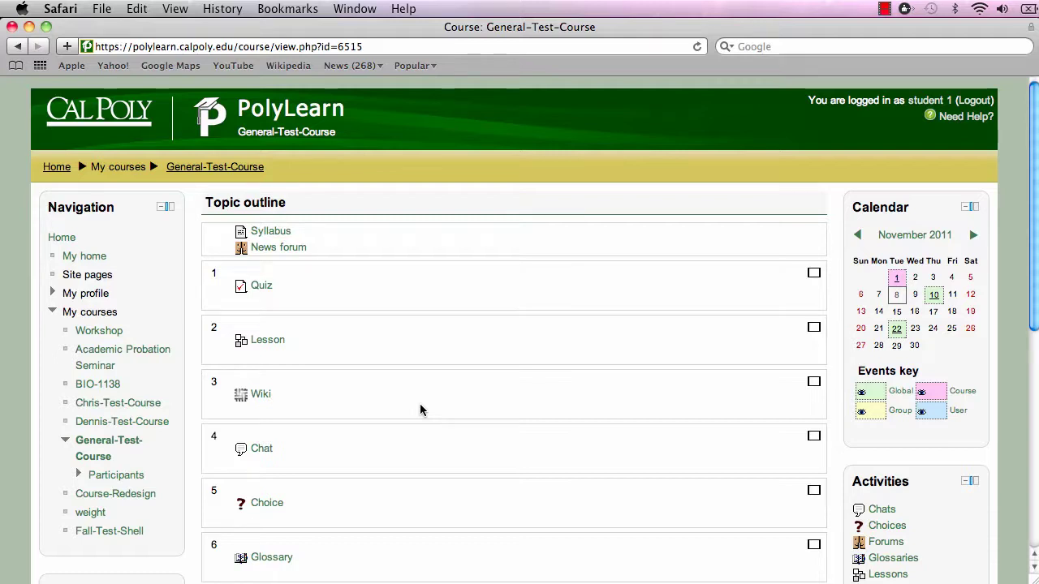
Open the topic 3 wiki and its First page edit form, showing the Wiki Guidelines and Wiki Page Due Dates links
click(264, 395)
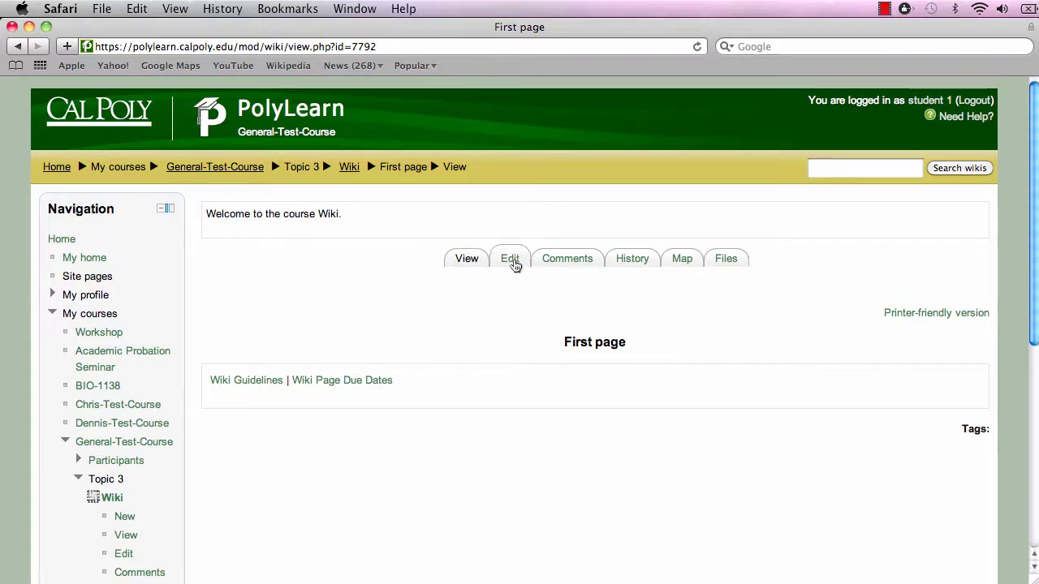
click(512, 261)
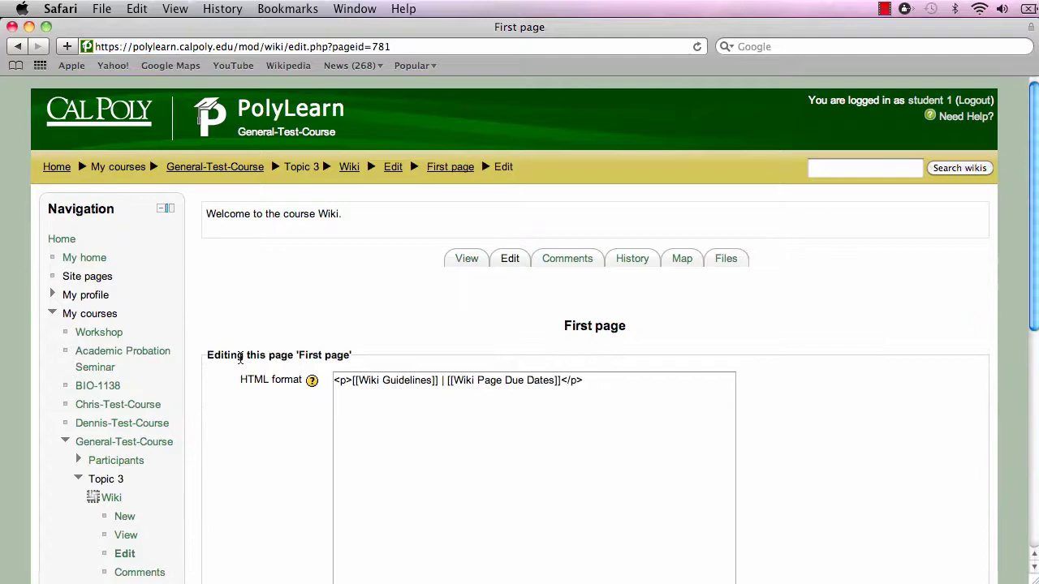
scroll(240, 358, down, 10)
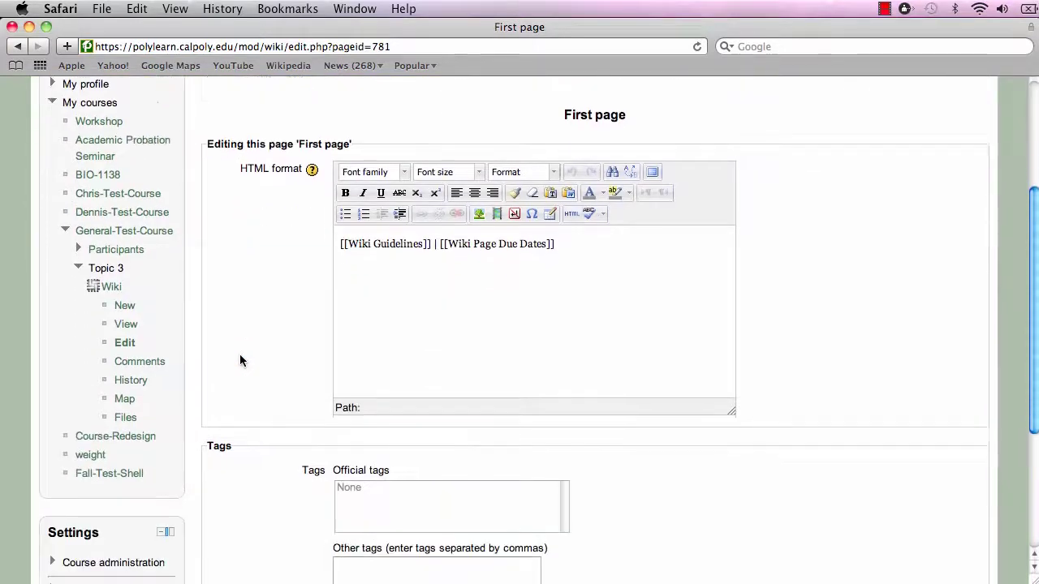
scroll(240, 358, up, 6)
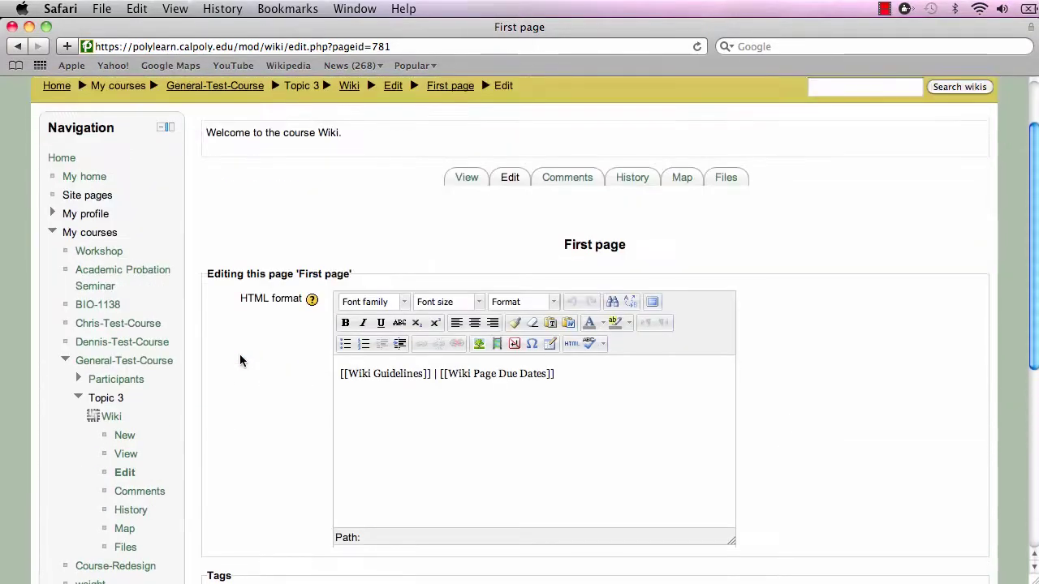
Check the First page comments, then diff version 3 against version 10 in its history
click(564, 180)
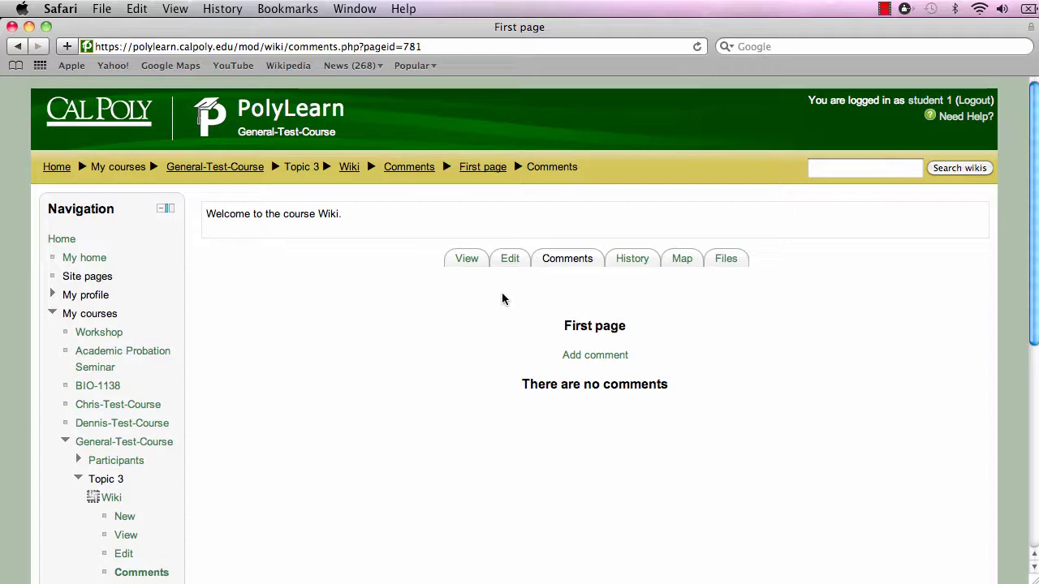
click(634, 263)
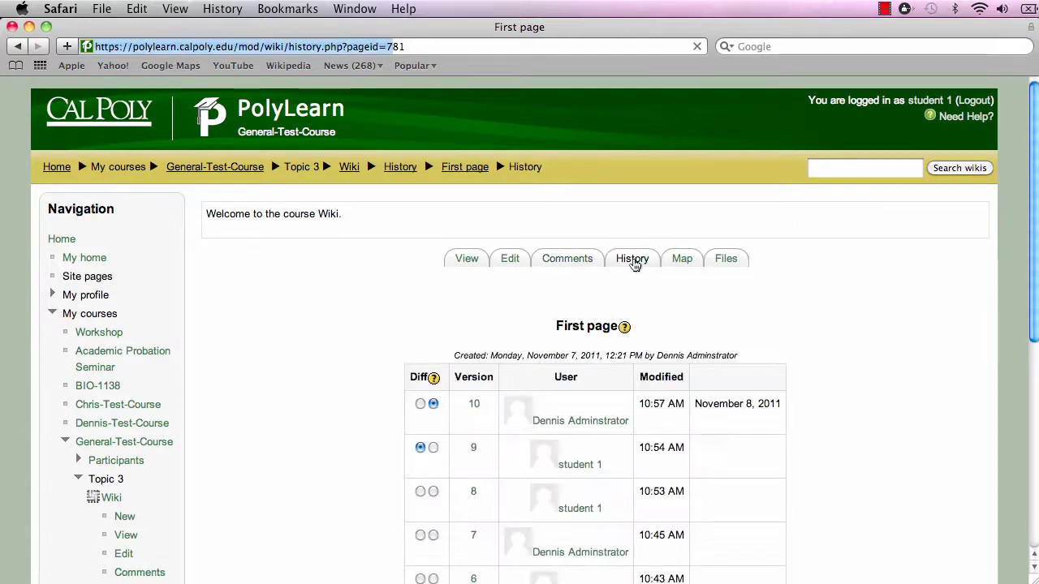
scroll(316, 413, down, 3)
scroll(317, 413, down, 6)
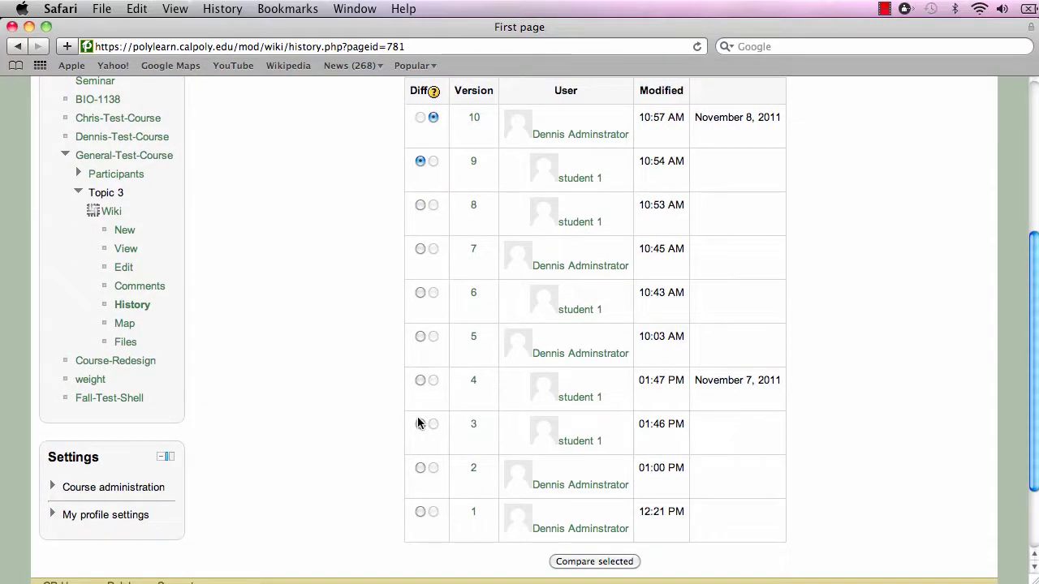
click(420, 424)
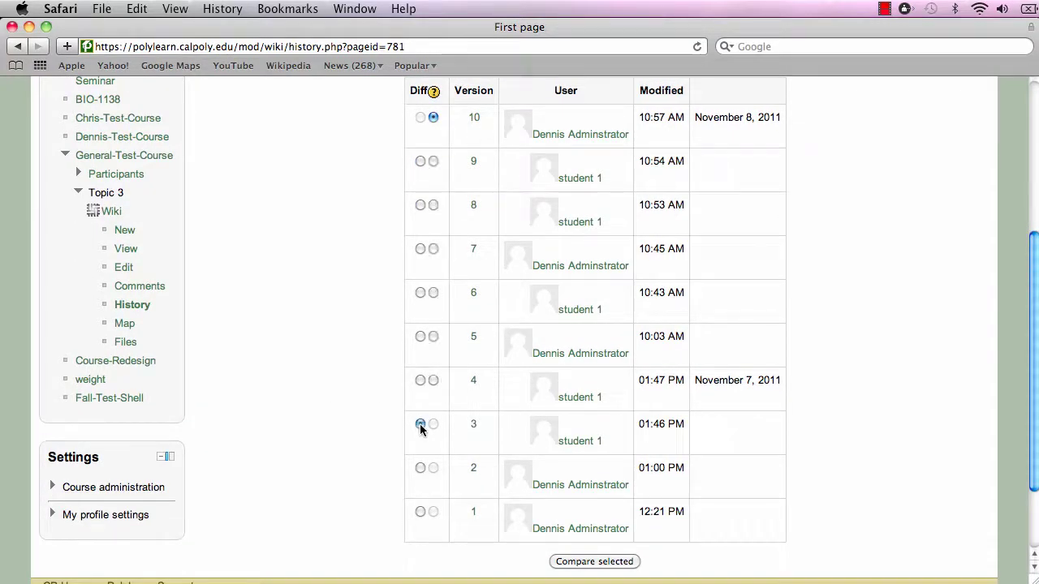
click(578, 563)
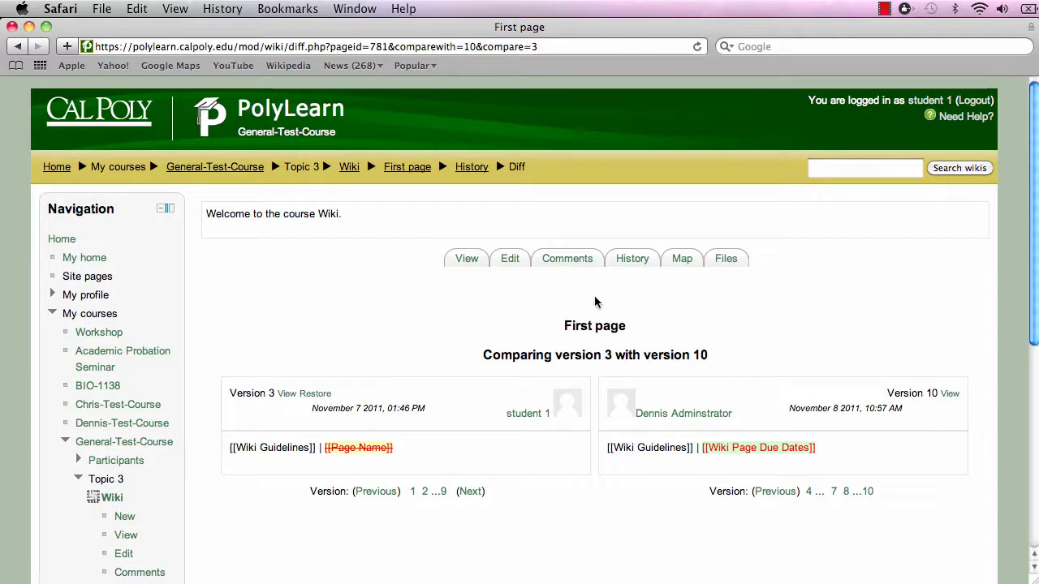
Switch the wiki Map view to Page list, showing all four wiki pages
click(683, 259)
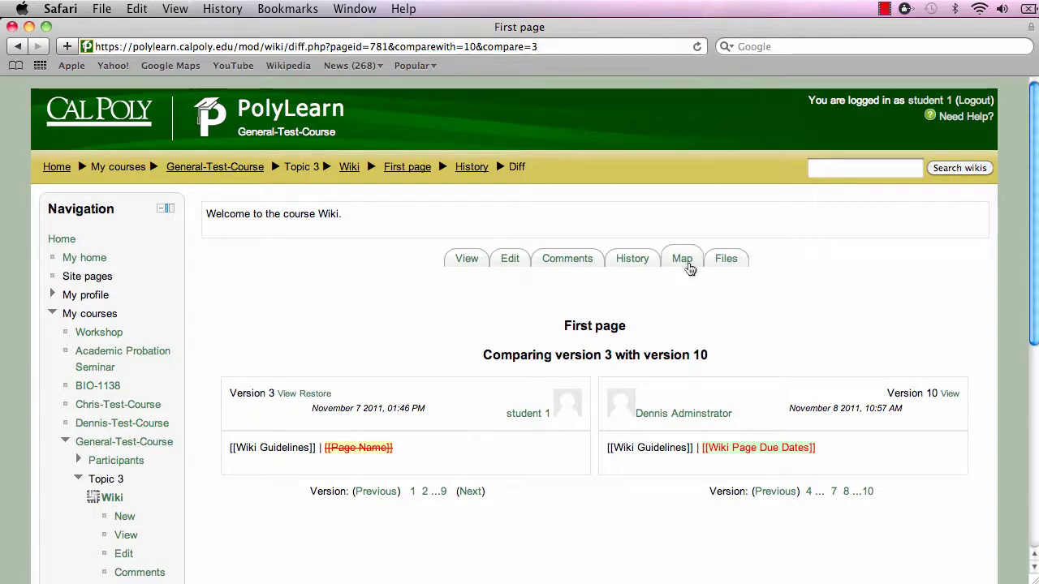
scroll(818, 432, down, 4)
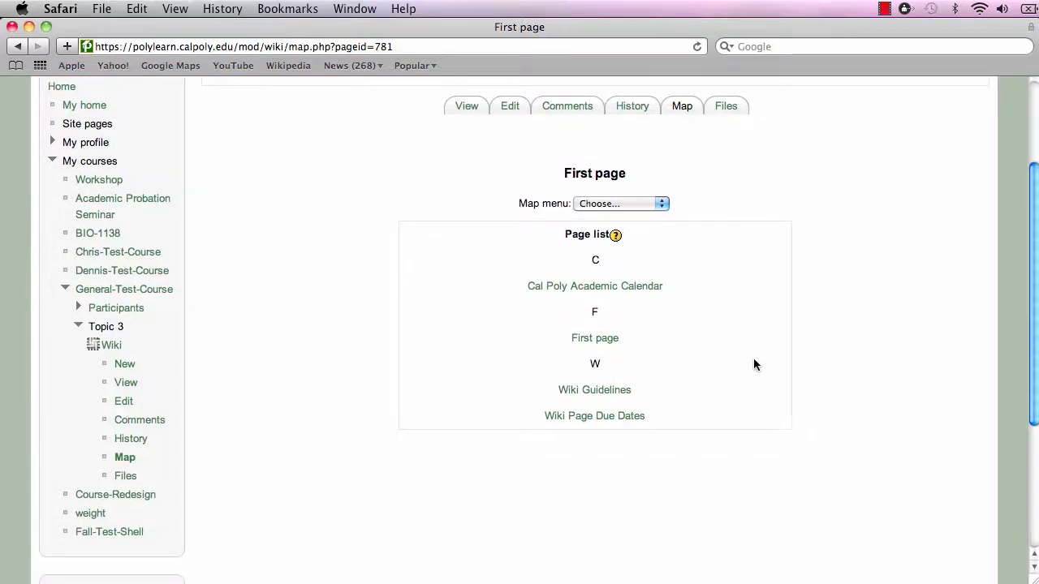
click(662, 205)
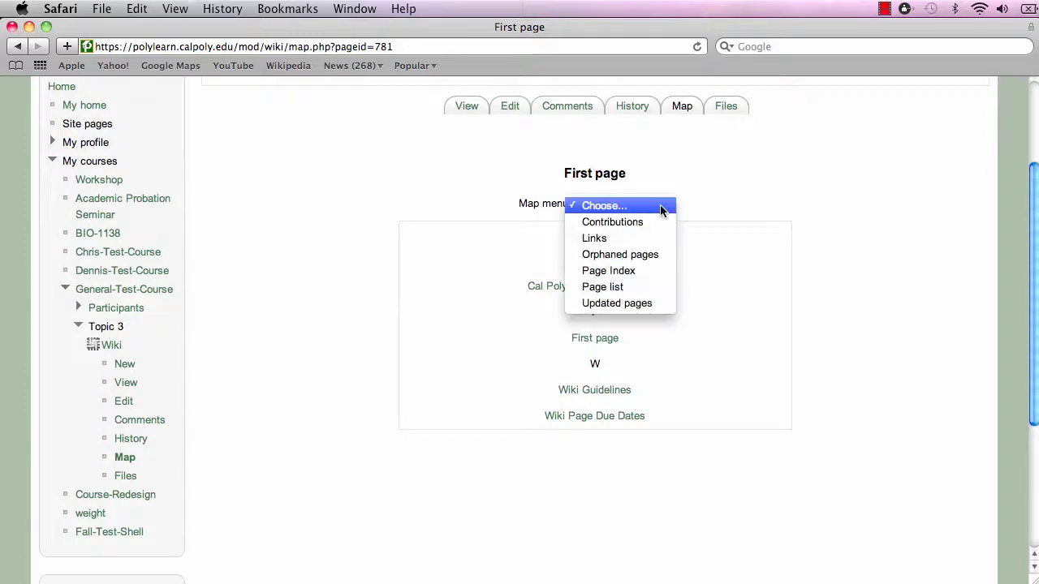
click(616, 289)
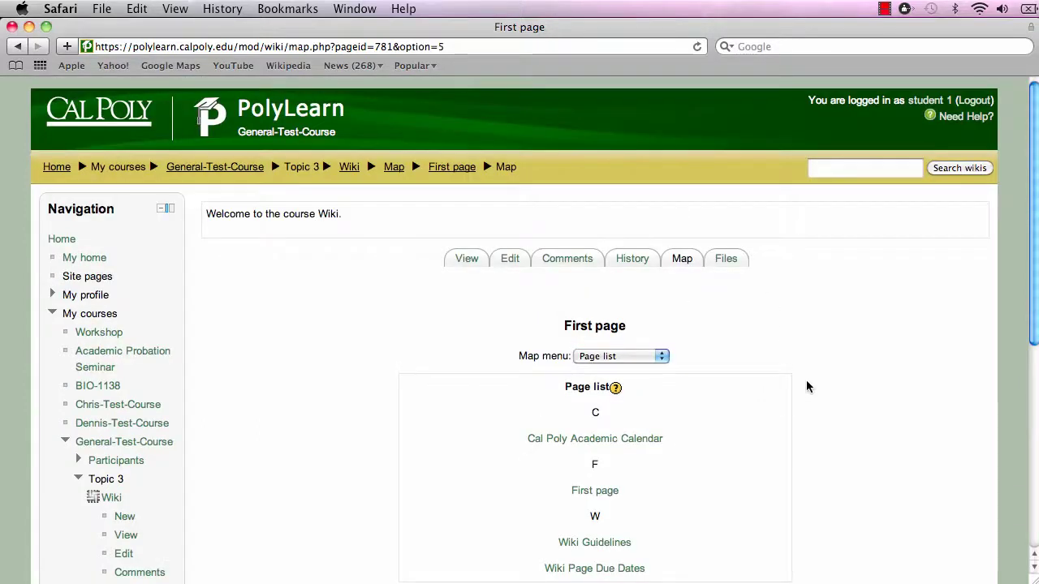
scroll(806, 381, down, 2)
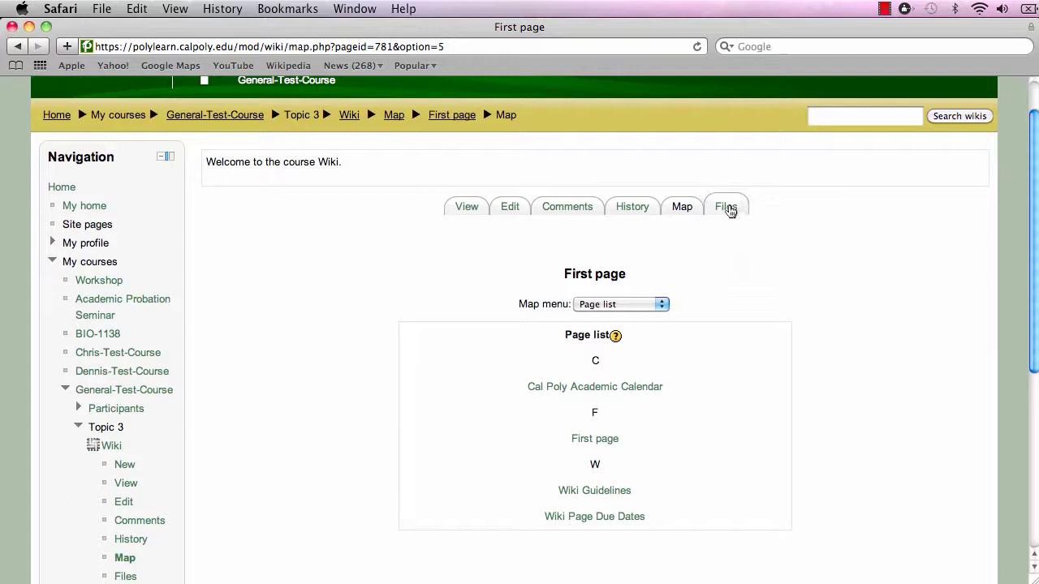
Check the wiki's files (North.jpg, pandarolling.gif), then return to the First page
click(728, 208)
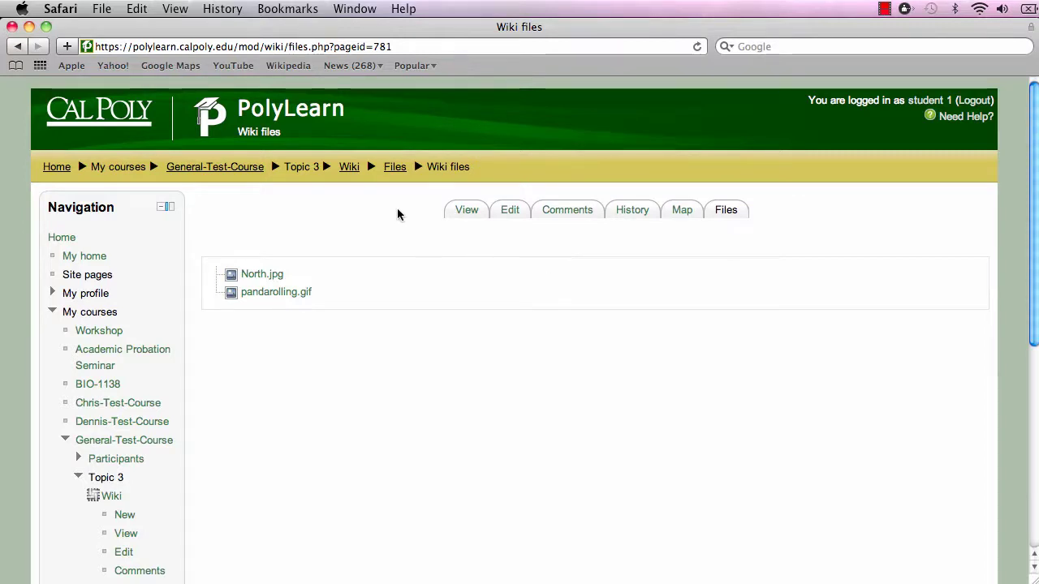
click(349, 168)
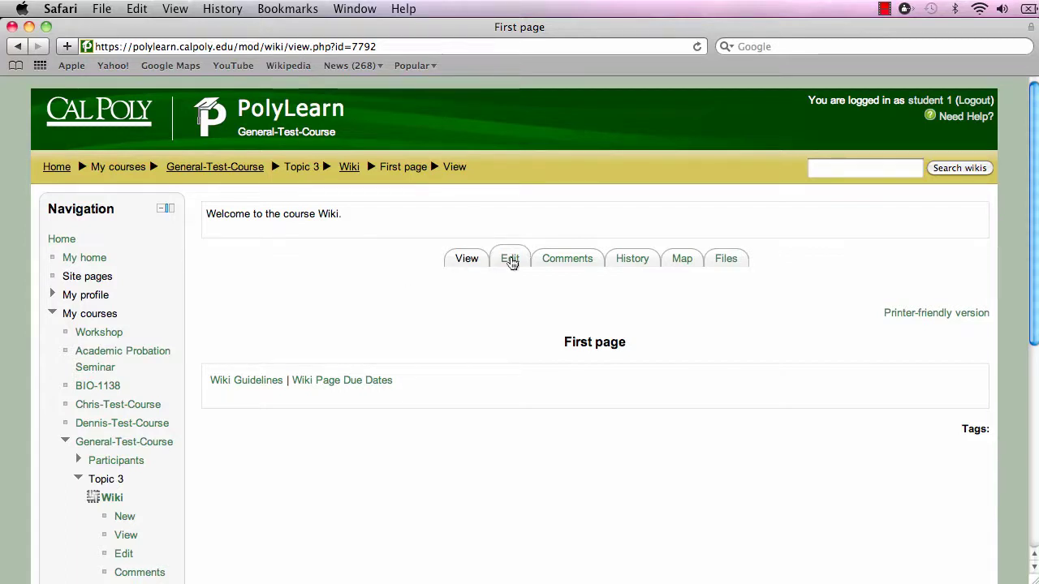
Append the link | [[Page 1]] after Wiki Page Due Dates on the First page and save
click(510, 260)
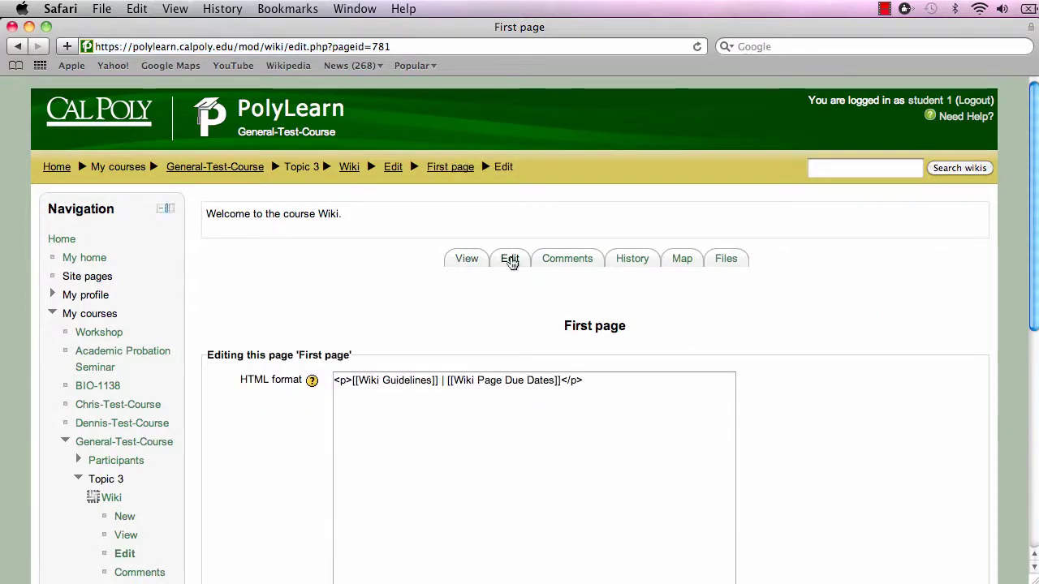
scroll(841, 399, down, 2)
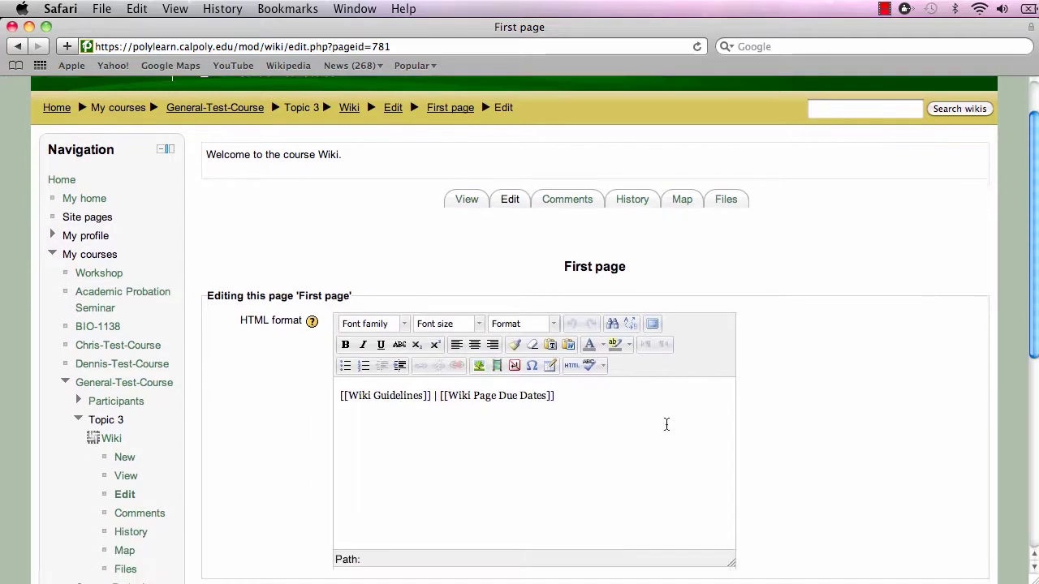
click(666, 422)
text(|)
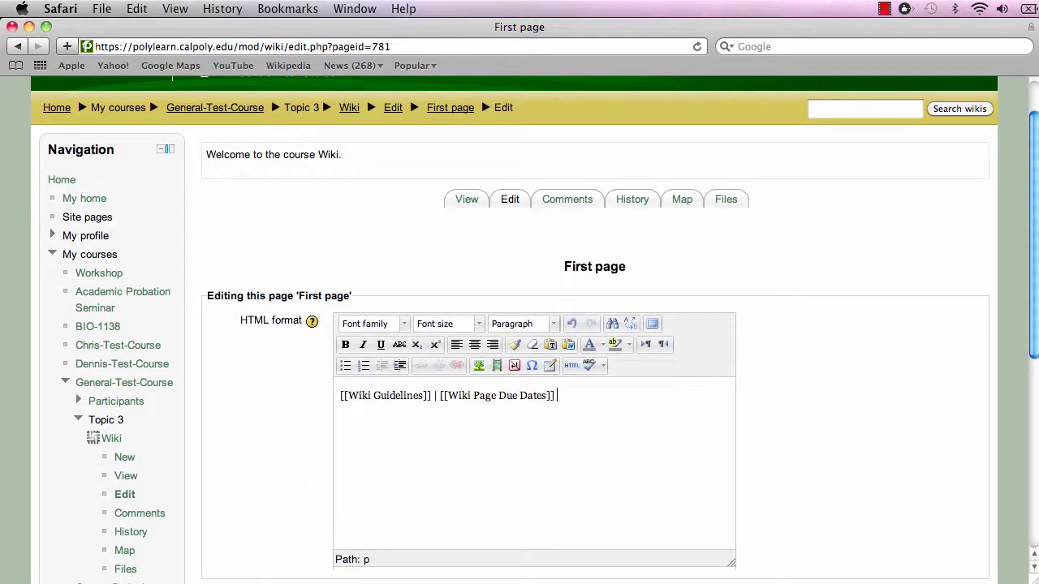
text( Page 1)
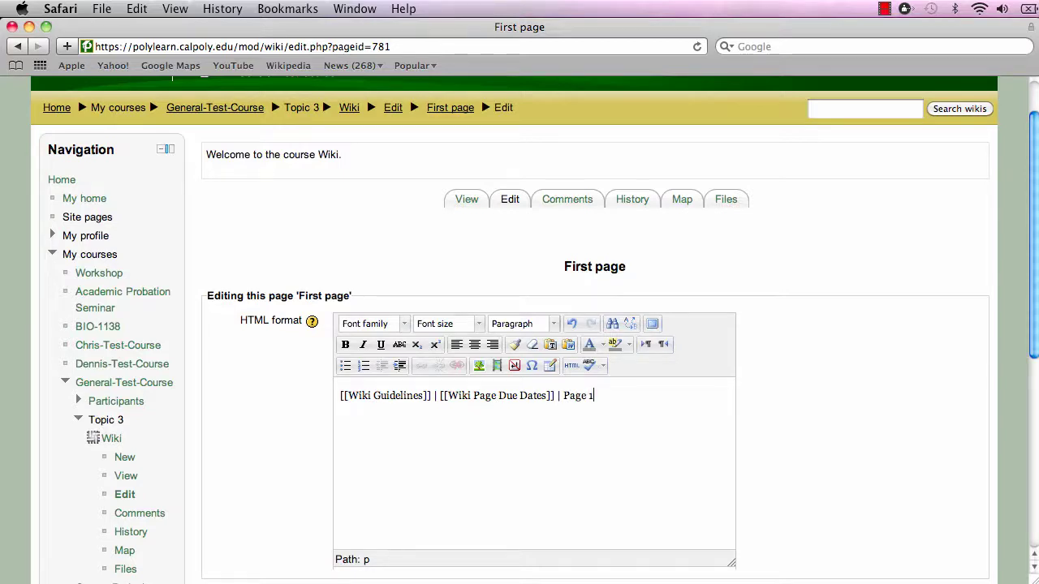
text(]])
key(Left)
key(Left)
key(Left)
key(Left)
key(Left)
key(Left)
key(Left)
key(Left)
text([[)
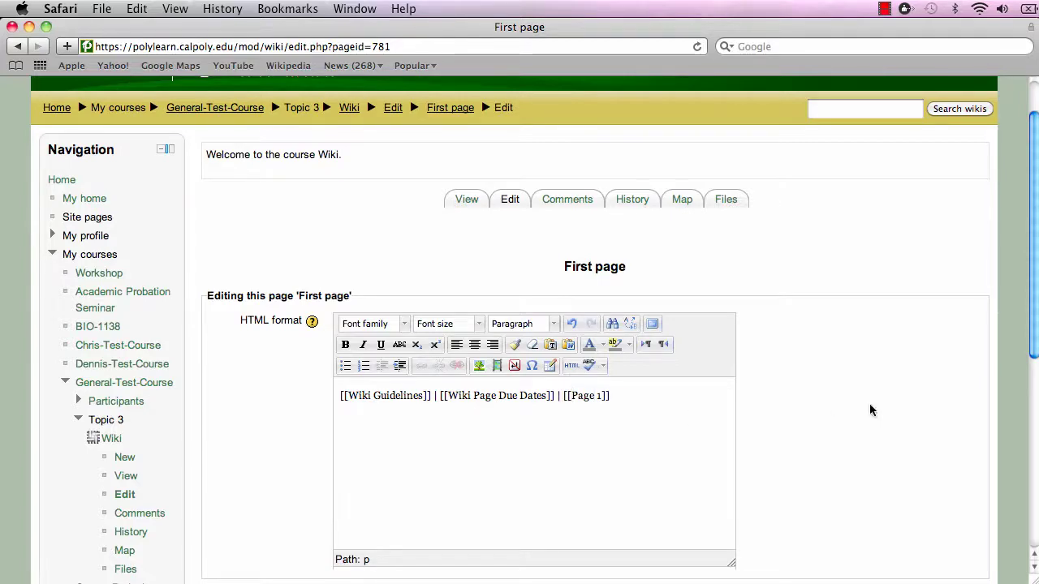
scroll(869, 410, down, 10)
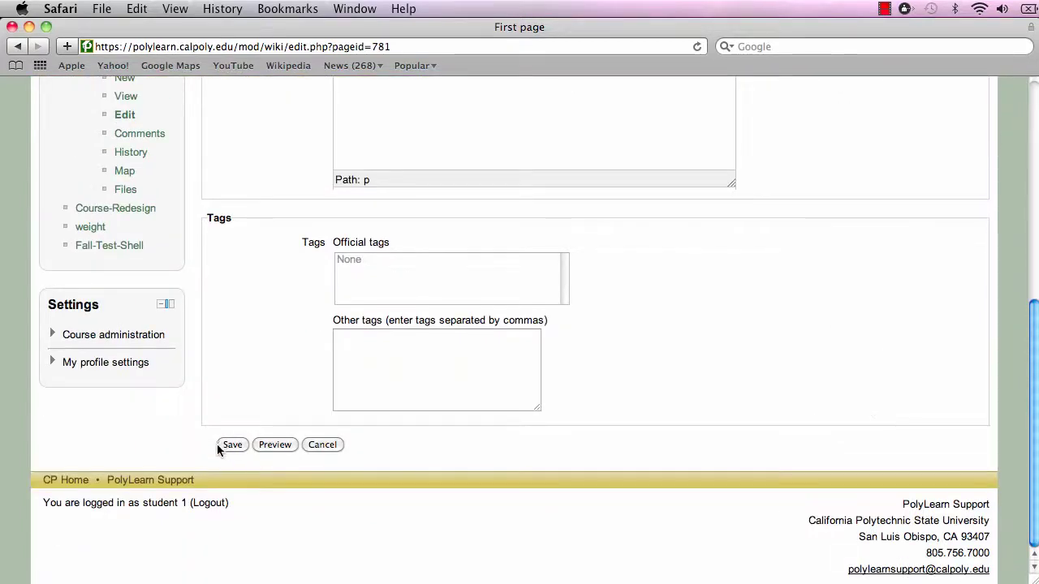
click(230, 444)
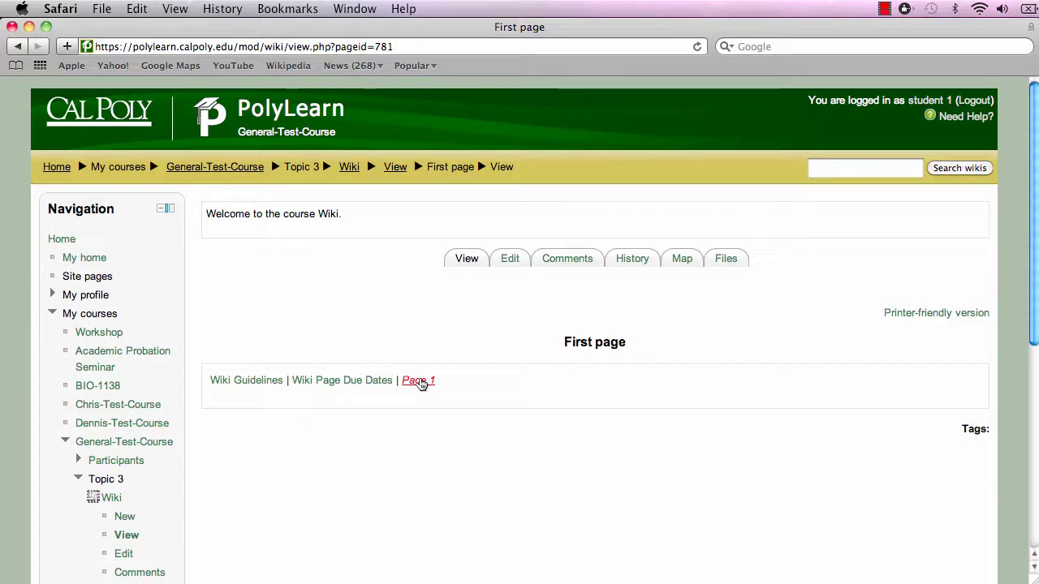
Create the Page 1 wiki page in HTML format from its red link
click(419, 381)
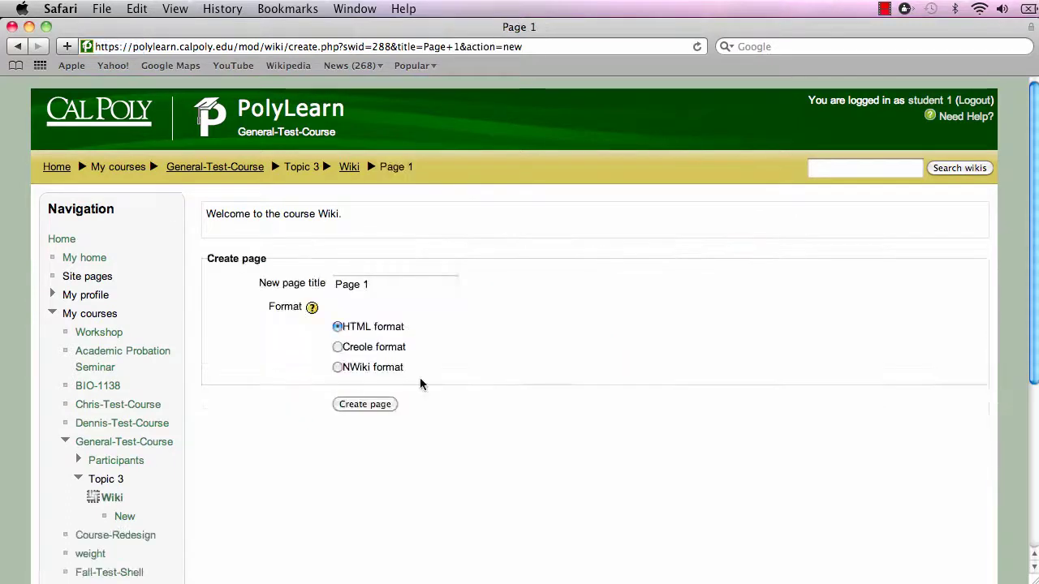
click(364, 404)
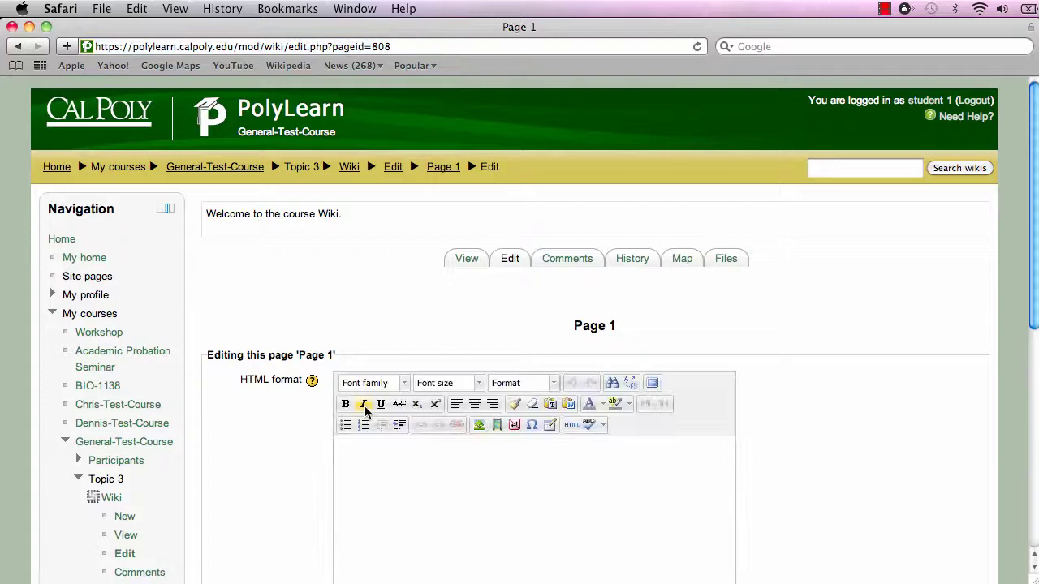
scroll(254, 471, down, 3)
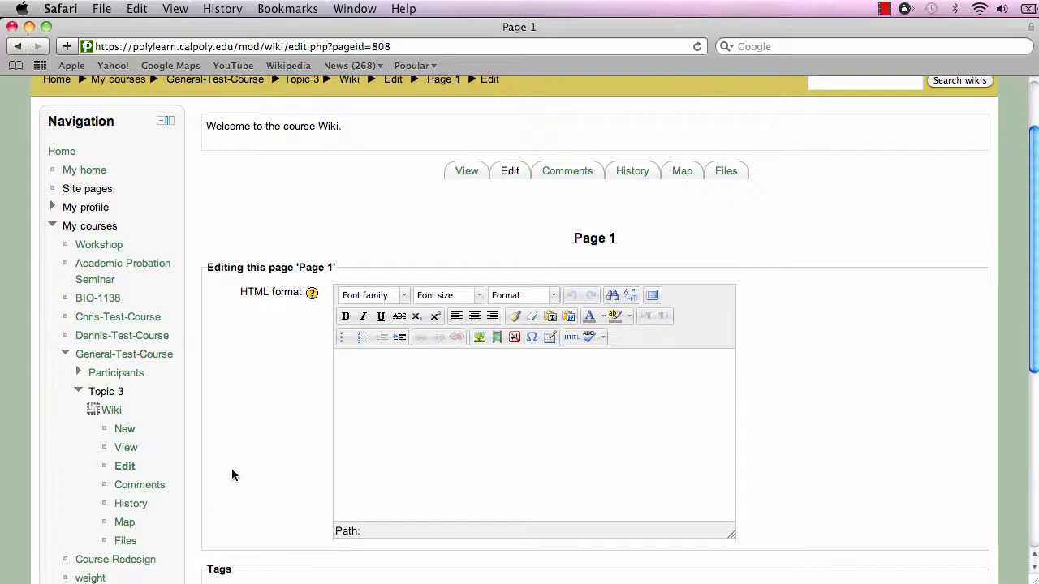
Add a new wiki page titled Page 2, then go back to the First page
click(126, 434)
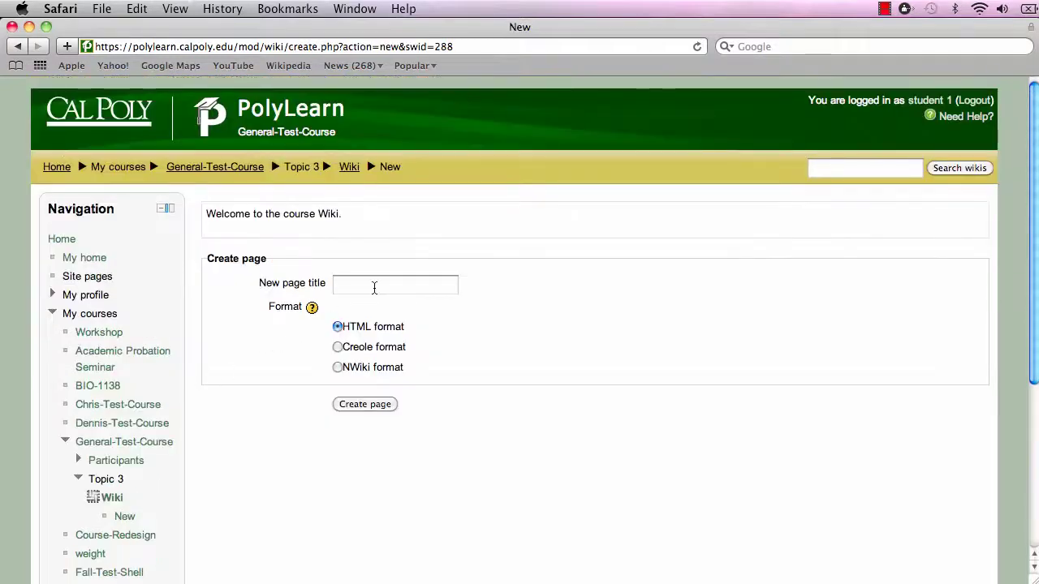
click(379, 285)
text(Pag)
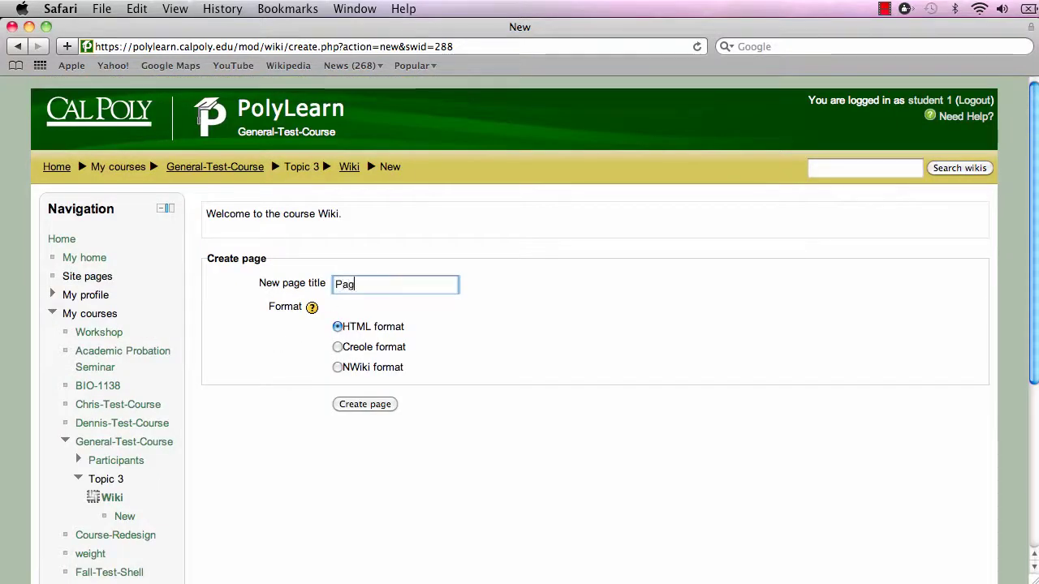
text(e 2)
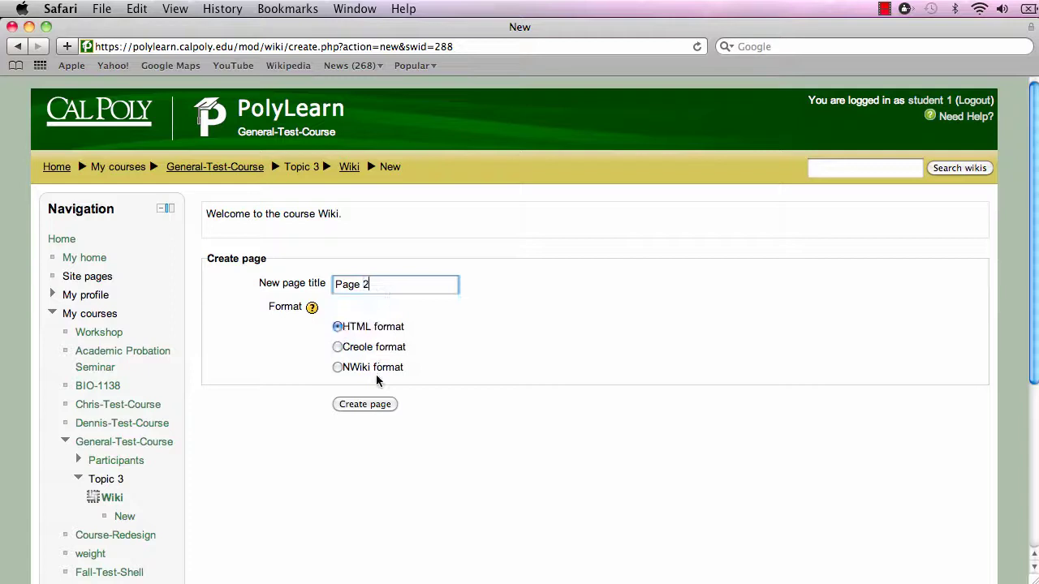
click(376, 405)
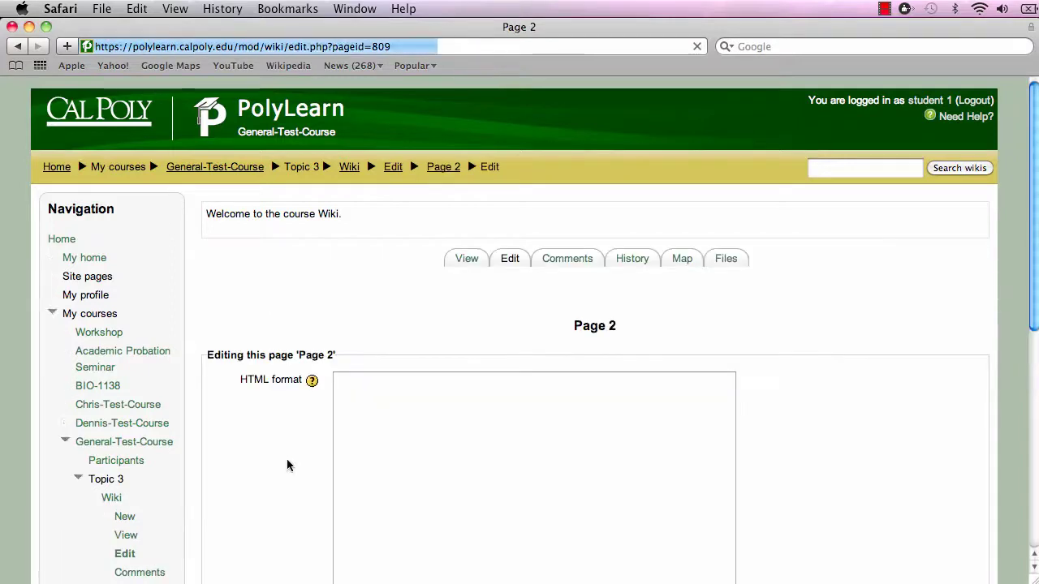
click(351, 168)
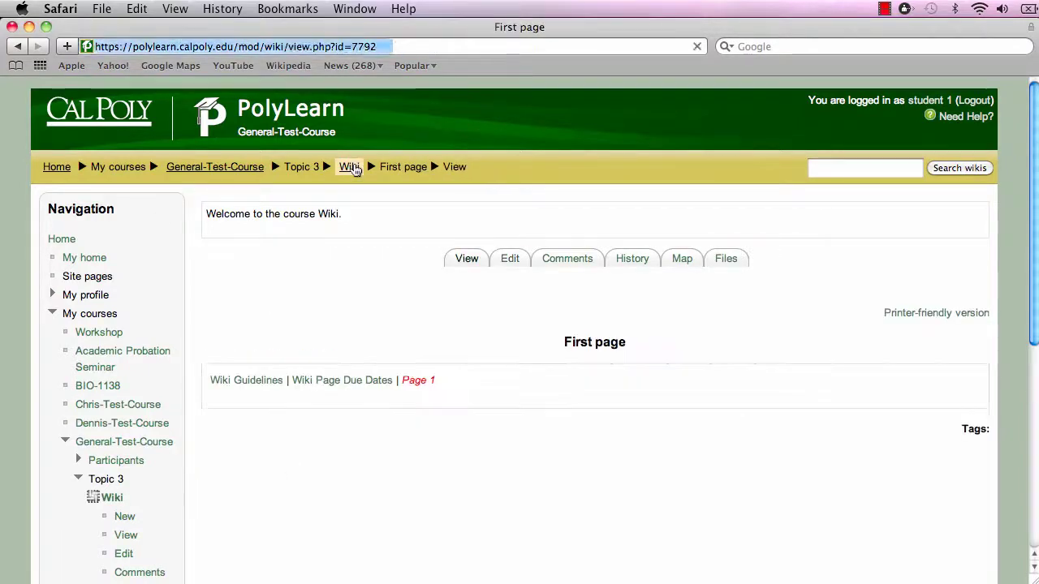
Append a [[Page 2]] link after Page 1 on the First page and save
click(513, 258)
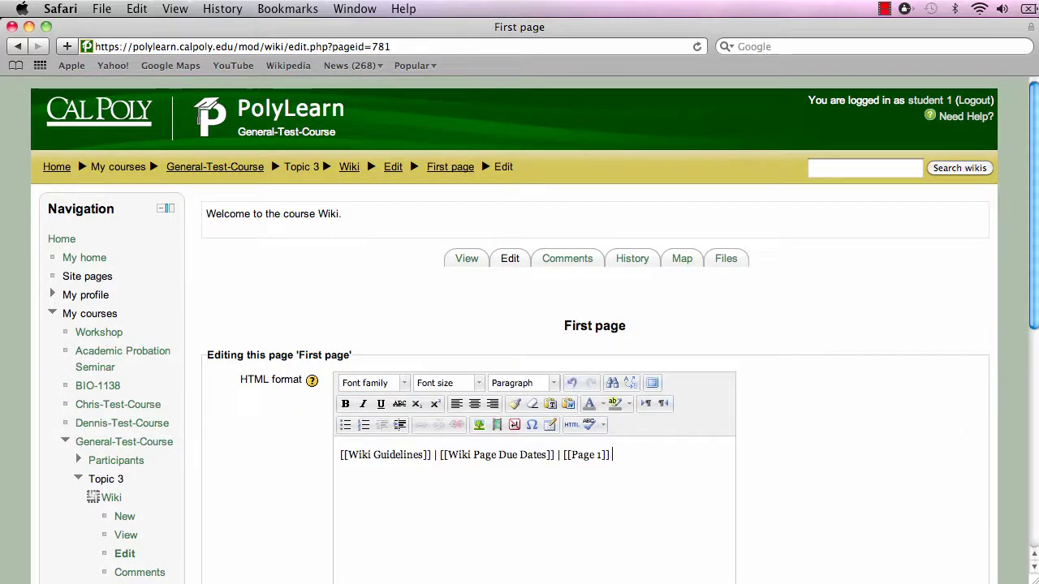
text(Page)
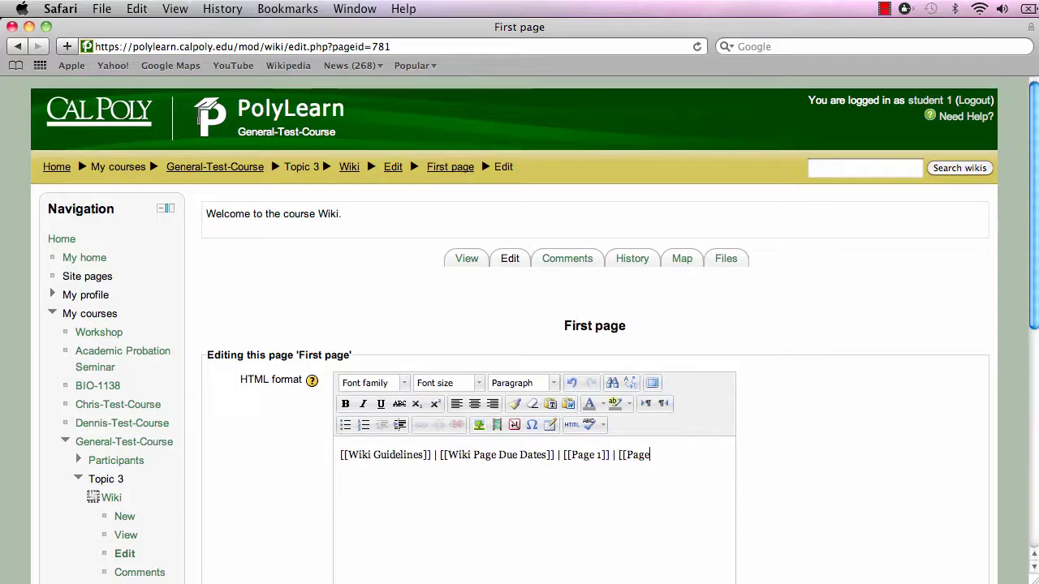
text( 2]])
scroll(949, 483, down, 8)
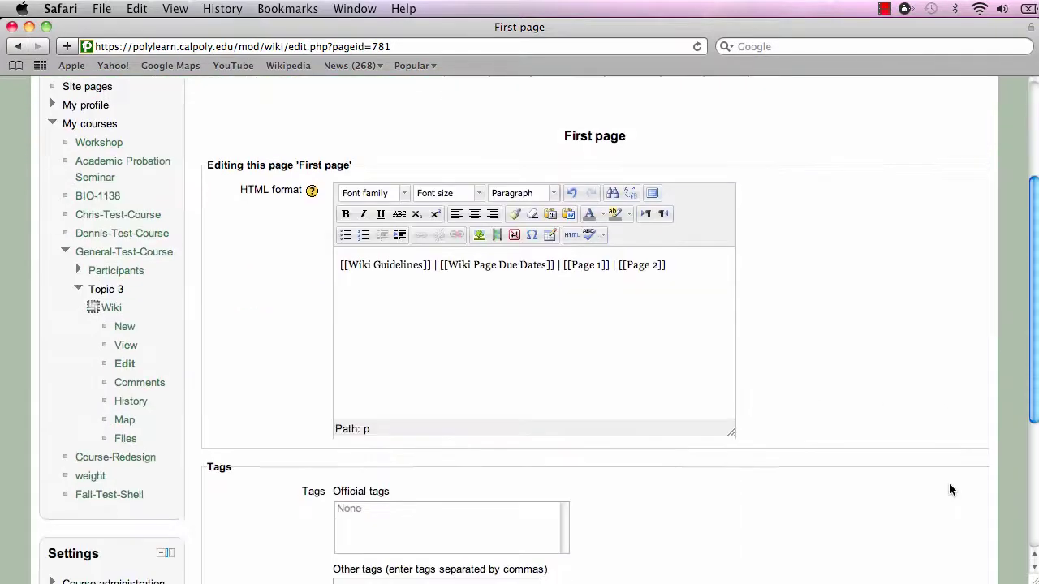
click(233, 576)
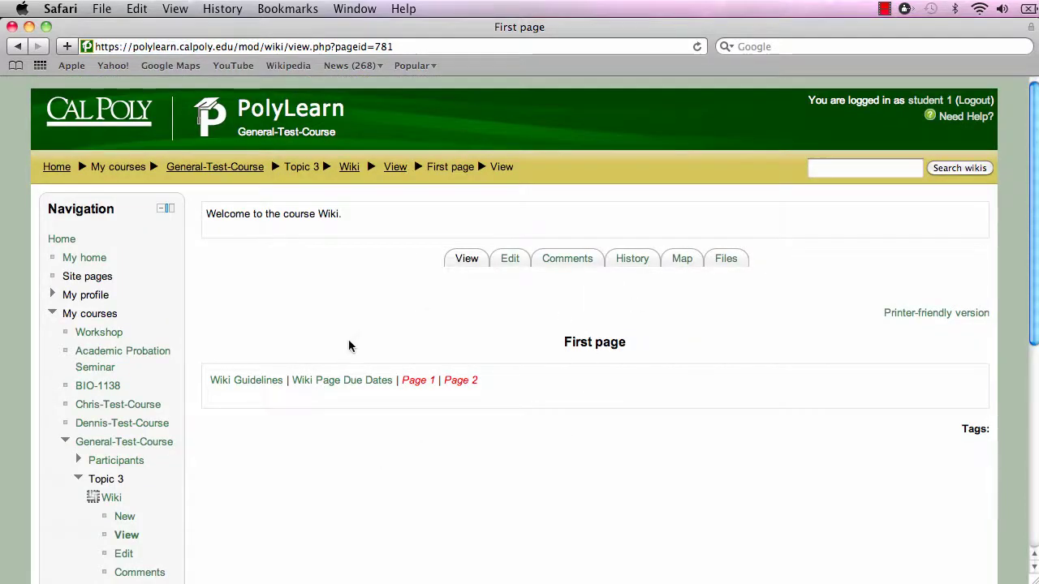
Visit Wiki Guidelines, return to the First page, and show the Map's Page list
click(247, 381)
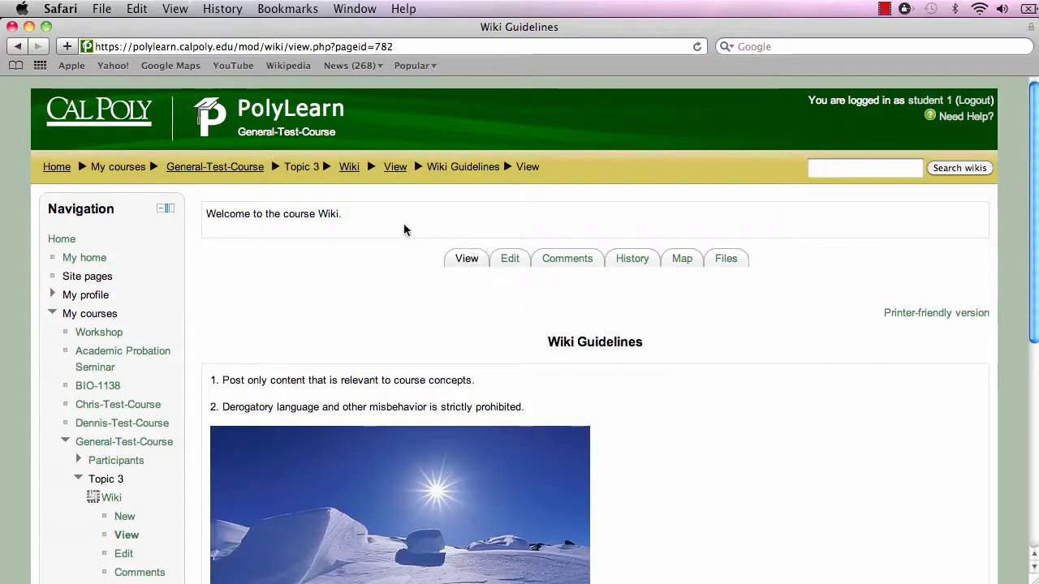
click(350, 167)
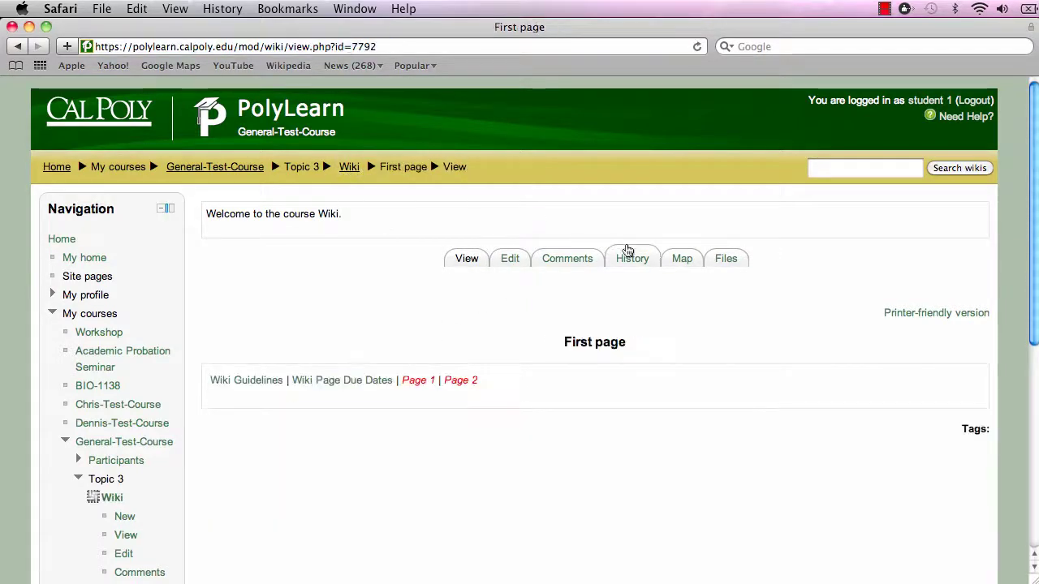
click(685, 258)
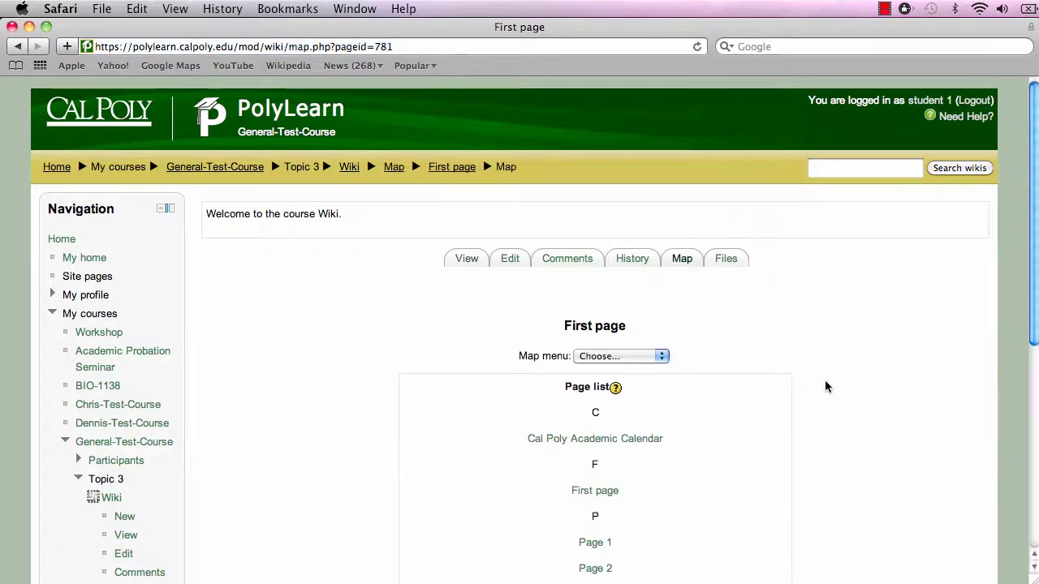
scroll(826, 386, down, 4)
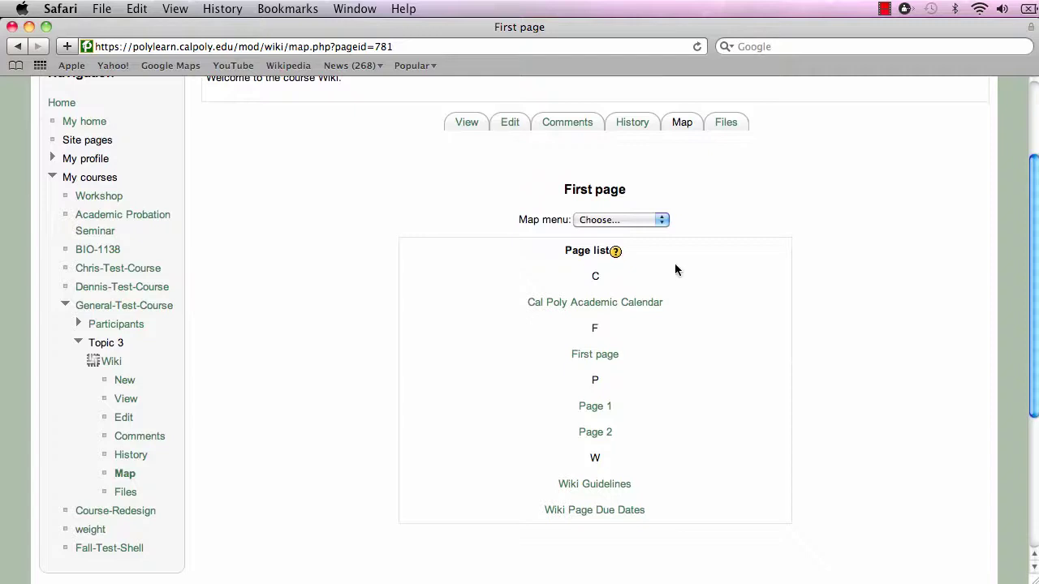
click(661, 220)
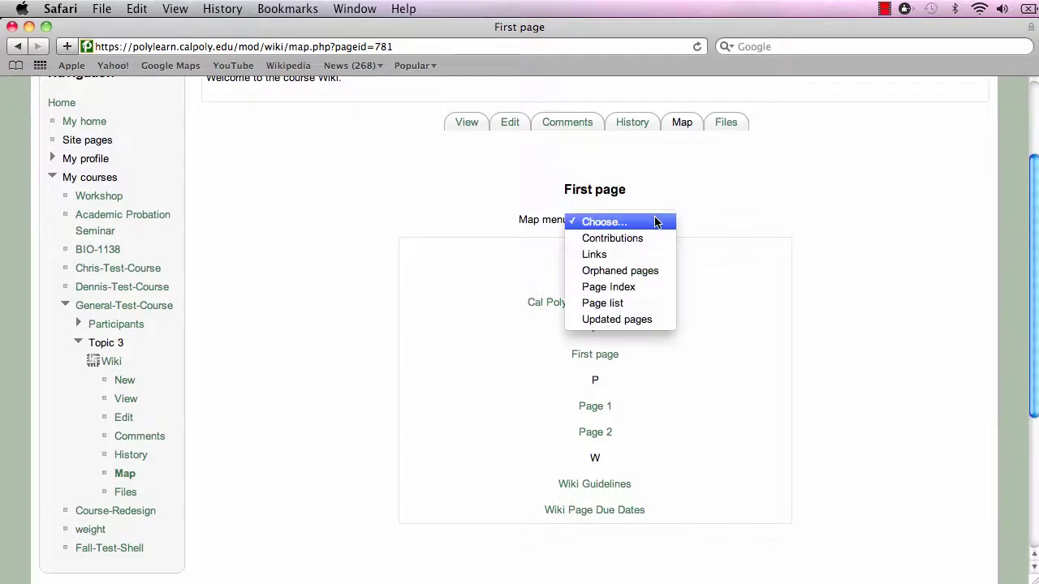
click(600, 304)
scroll(853, 382, down, 3)
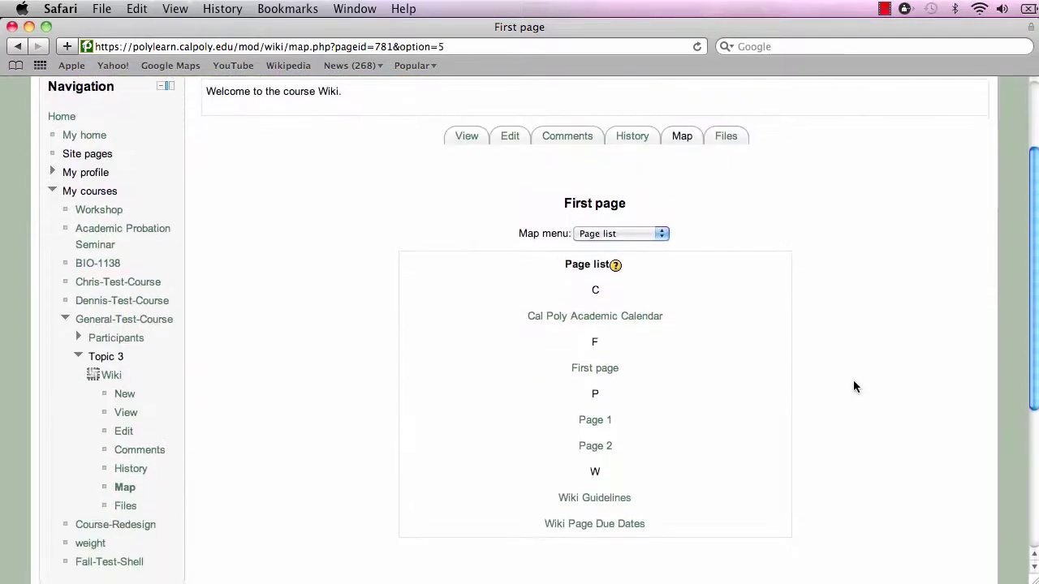
Switch the Map view to Page Index, listing Page 1 and Page 2 under First page
click(661, 233)
click(642, 220)
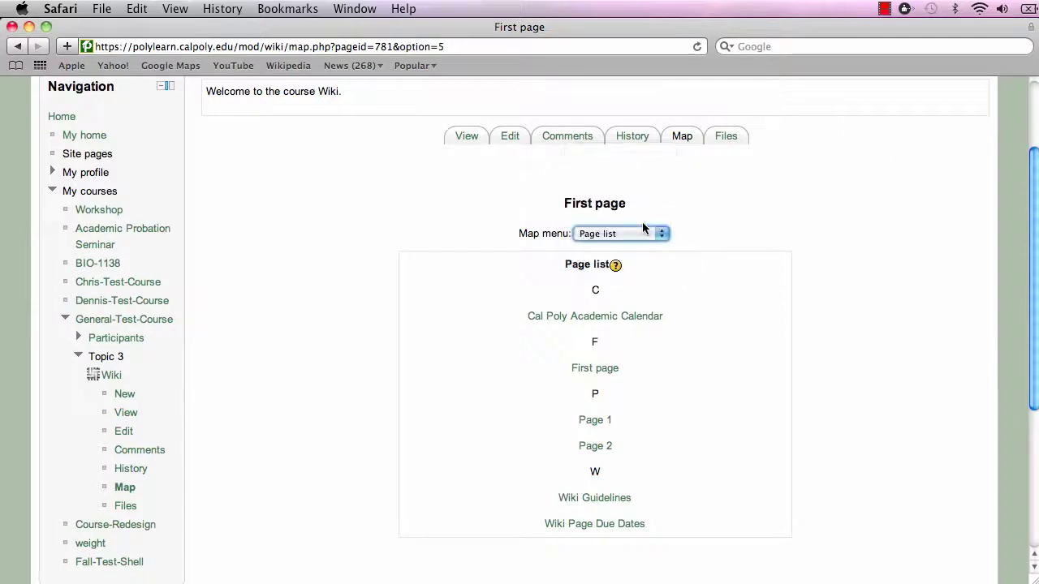
scroll(829, 340, down, 5)
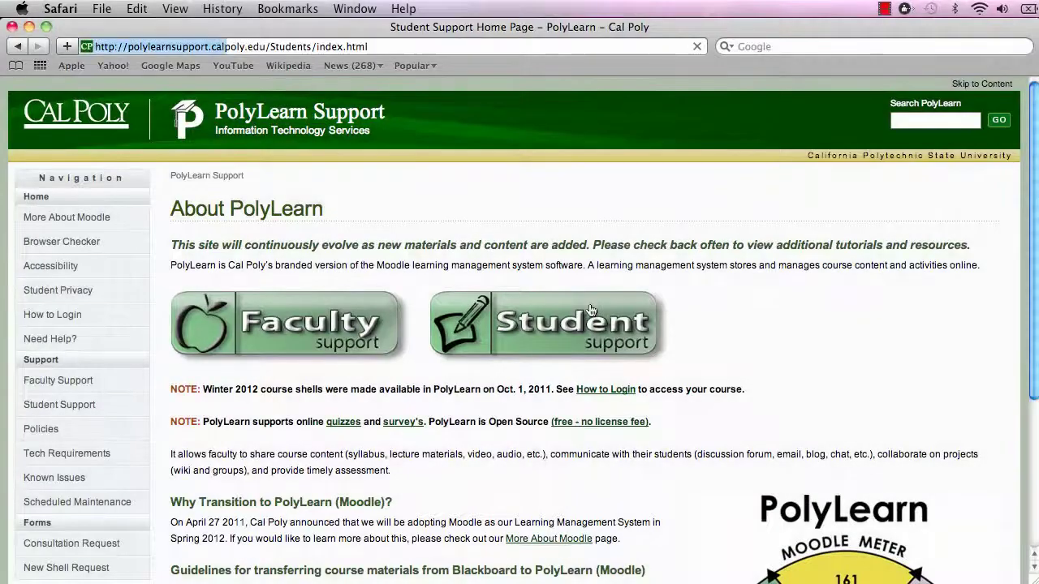
Open the Wiki entry in the Student Support page's Tutorials list
scroll(707, 418, down, 5)
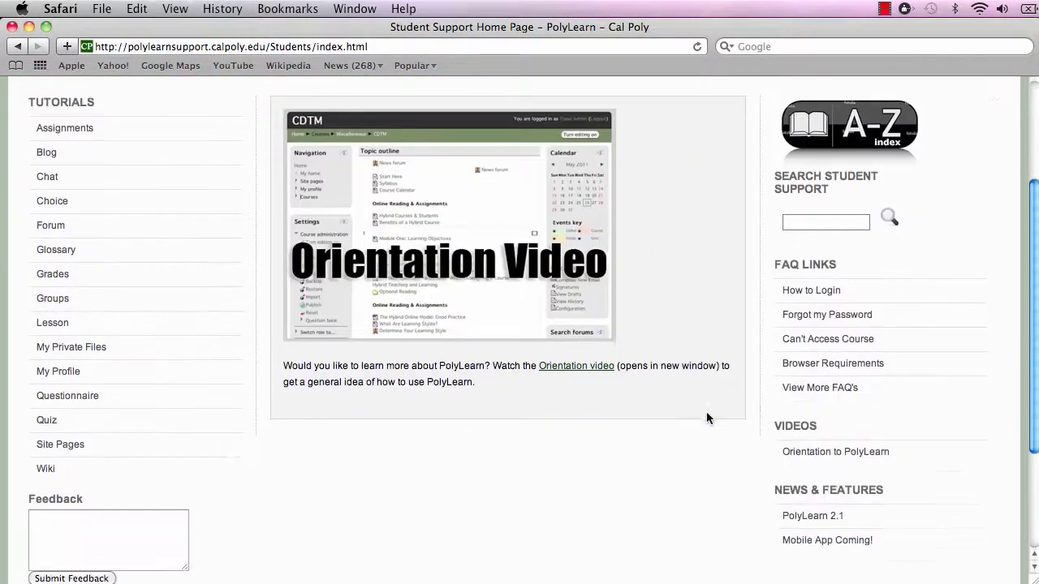
click(47, 469)
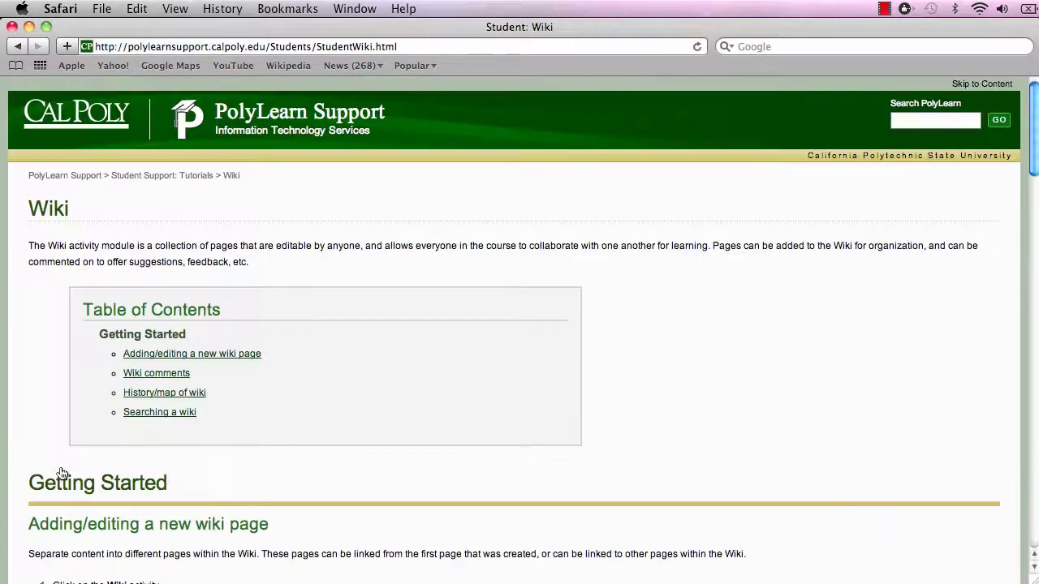